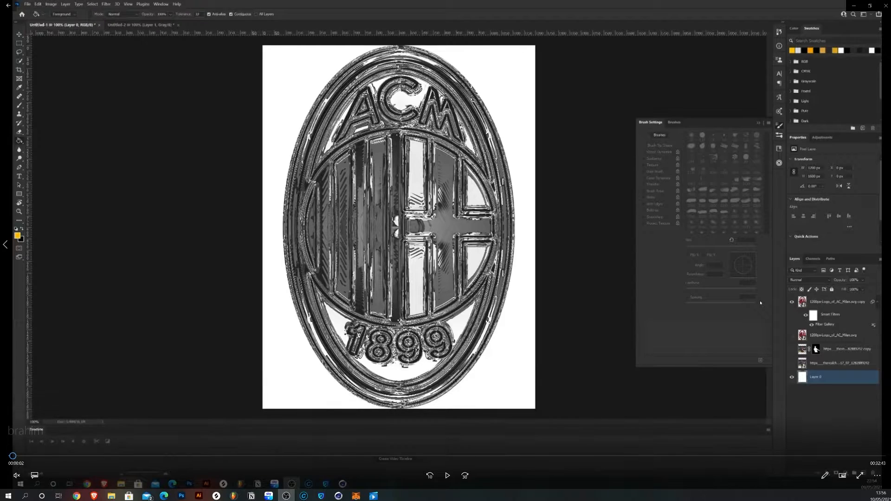
Start playback of the recorded poster design session
left_click(448, 474)
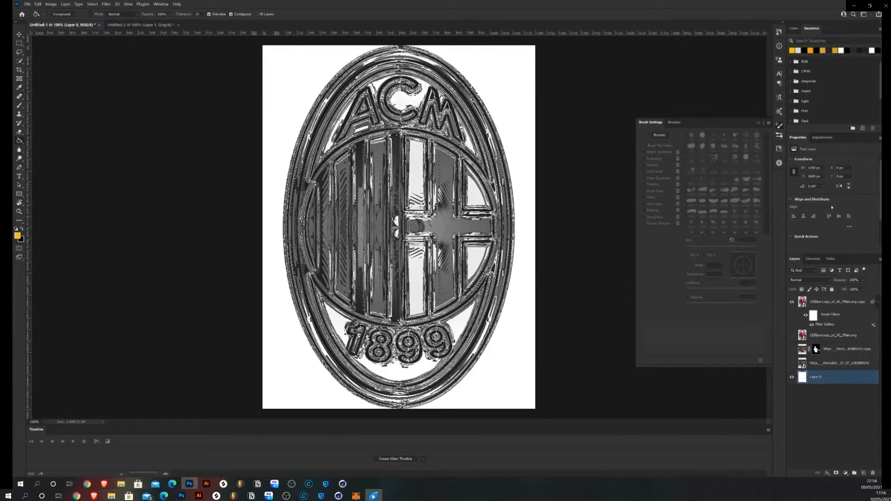
mouse_move(562, 265)
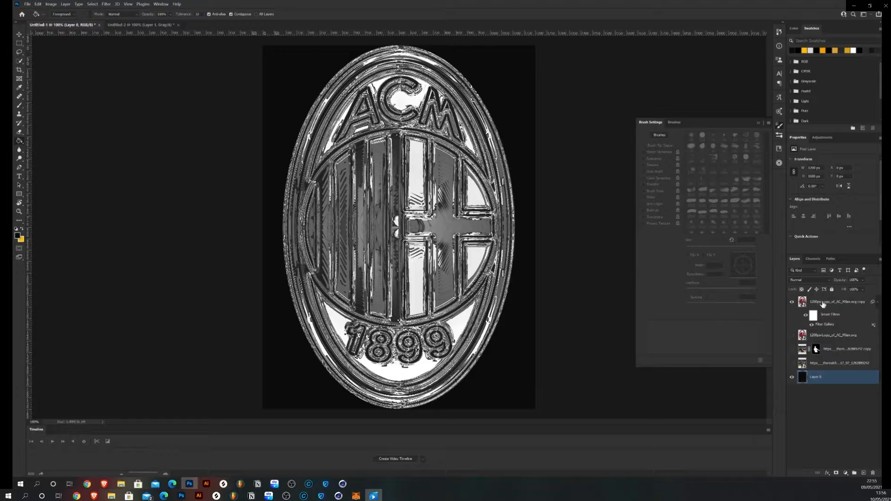
Rotate the filtered AC Milan crest copy by -15° and apply the transform
key("v")
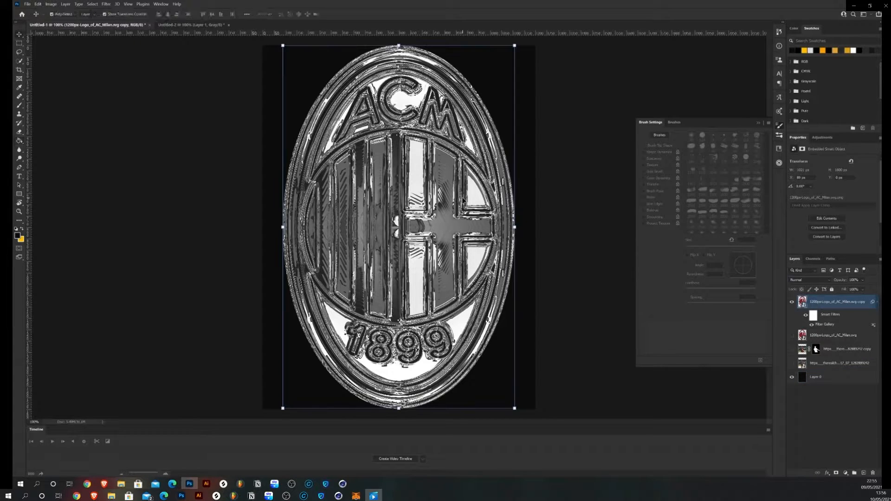
left_click(521, 411)
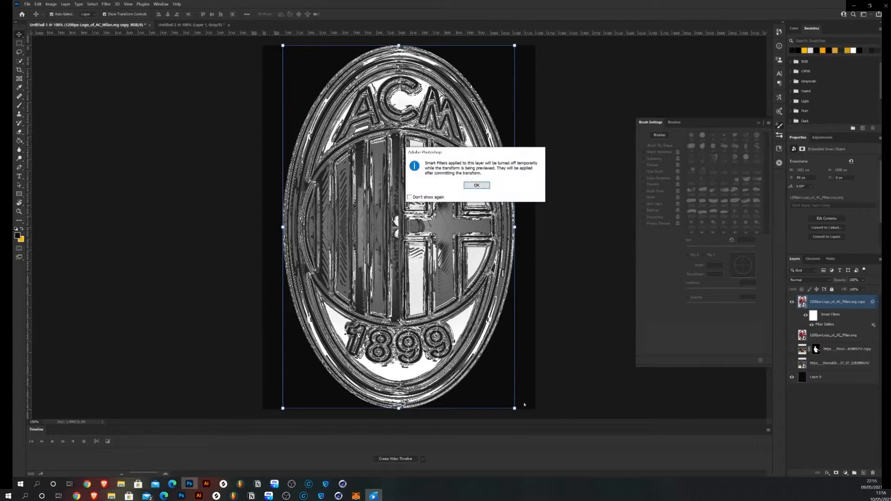
left_click(476, 185)
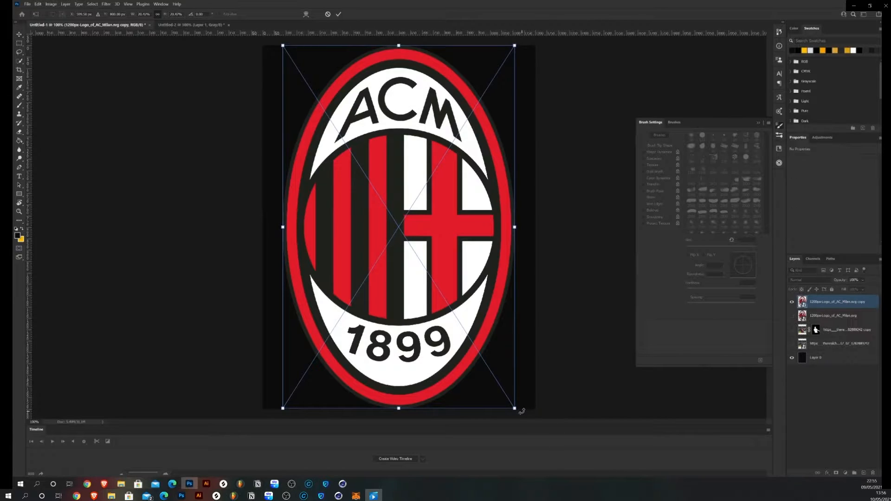
left_click_drag(524, 413, 558, 371)
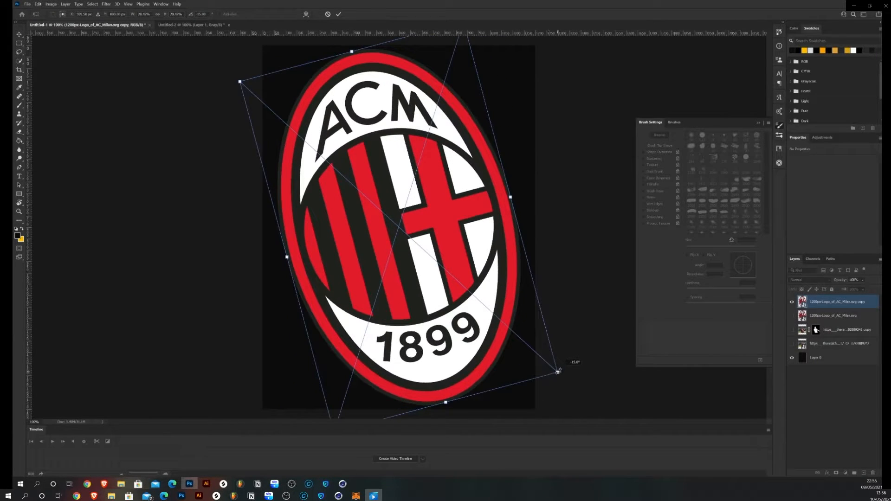
left_click(338, 15)
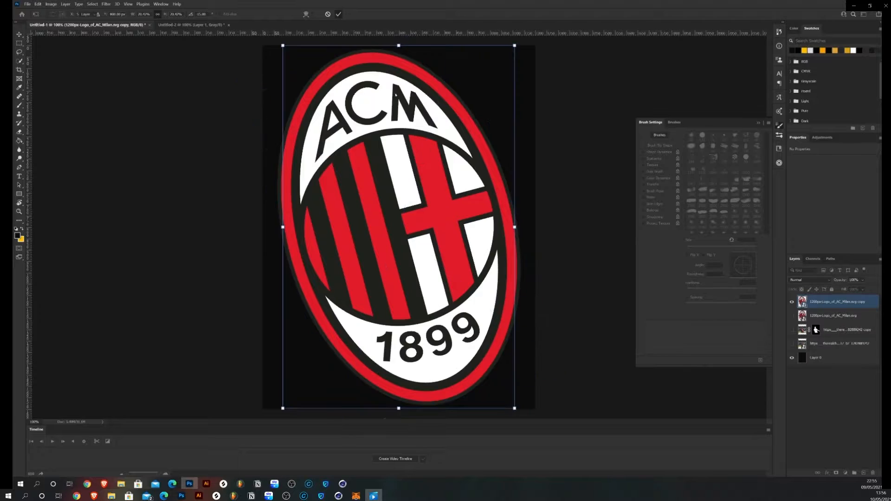
Try to enlarge the rotated crest with another free transform
left_click(521, 406)
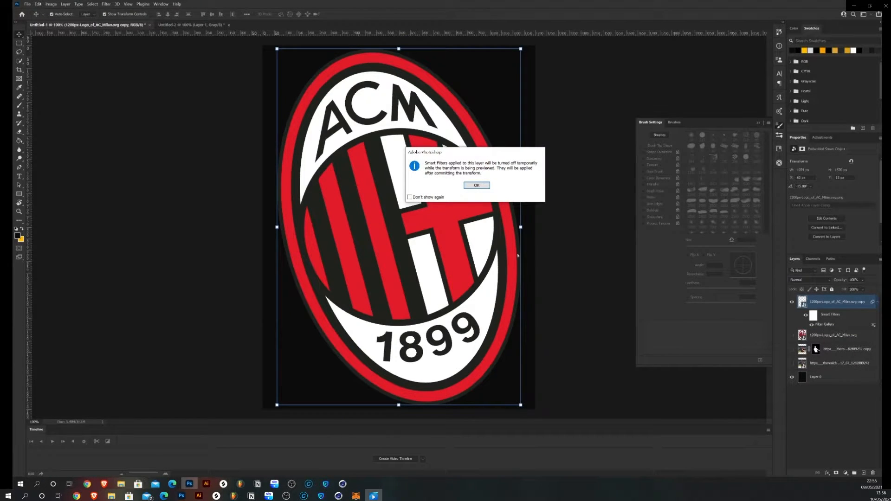
left_click(476, 185)
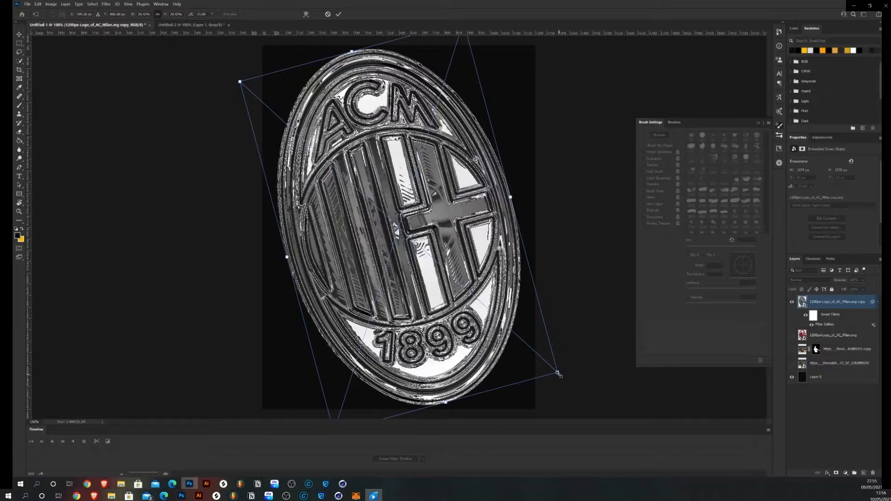
left_click_drag(558, 373, 586, 396)
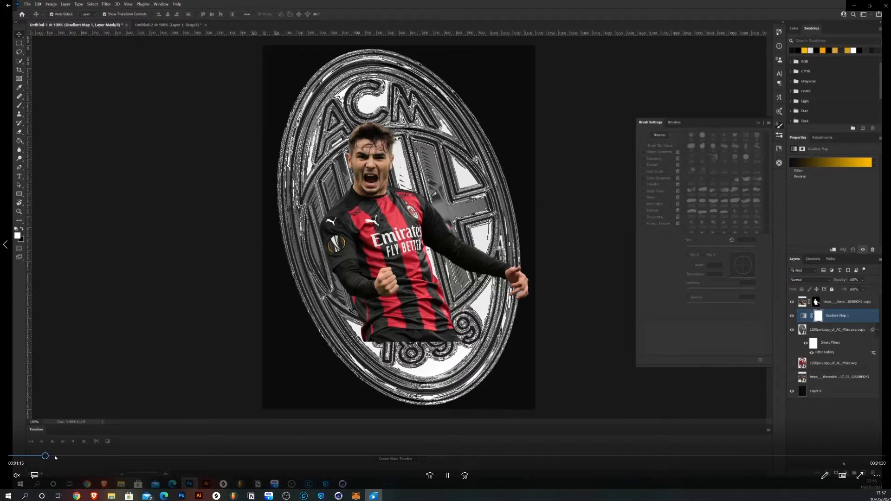
Skip through the recording past 2:55 to review the crest's gradient map recolouring and the saving of the document
left_click(54, 457)
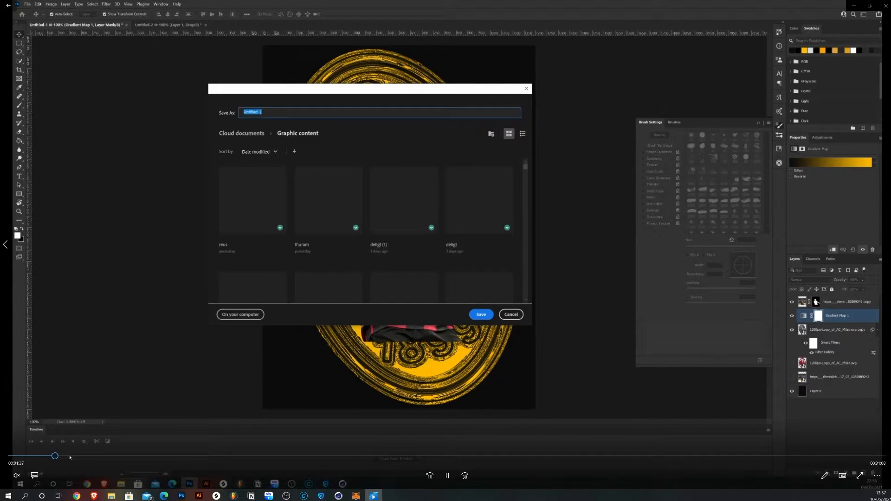
left_click(70, 457)
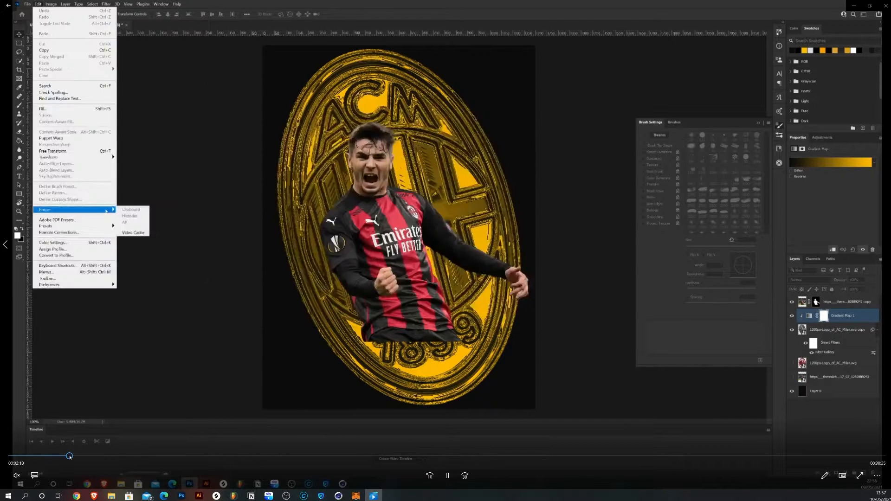
left_click(60, 456)
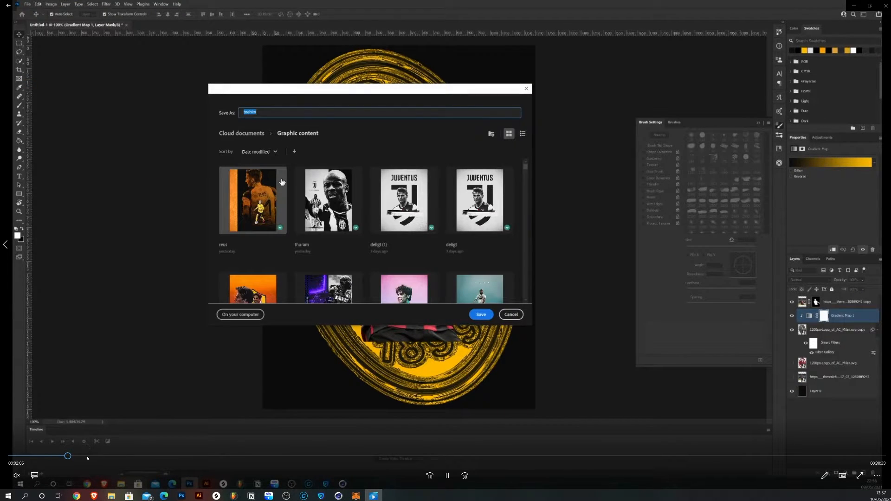
left_click(87, 457)
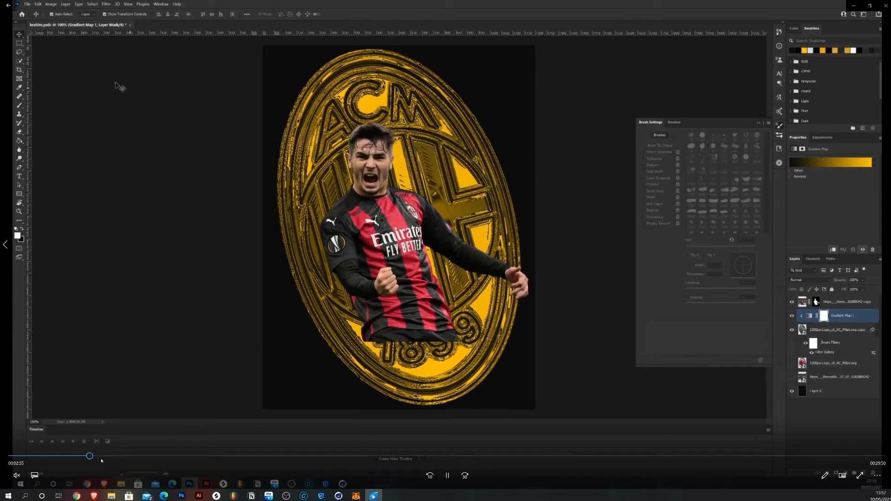
left_click(108, 457)
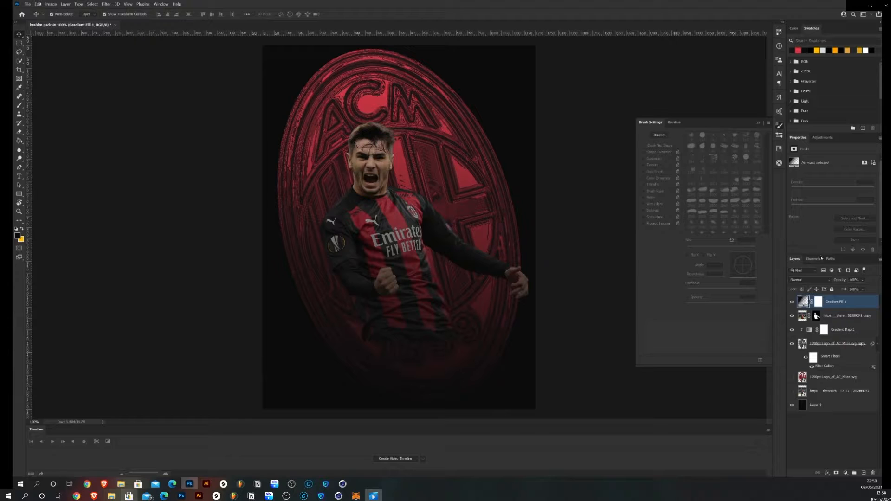
Skip ahead in the recording to 7:51 to review the gradient shading tests on the player cut-out
mouse_move(120, 388)
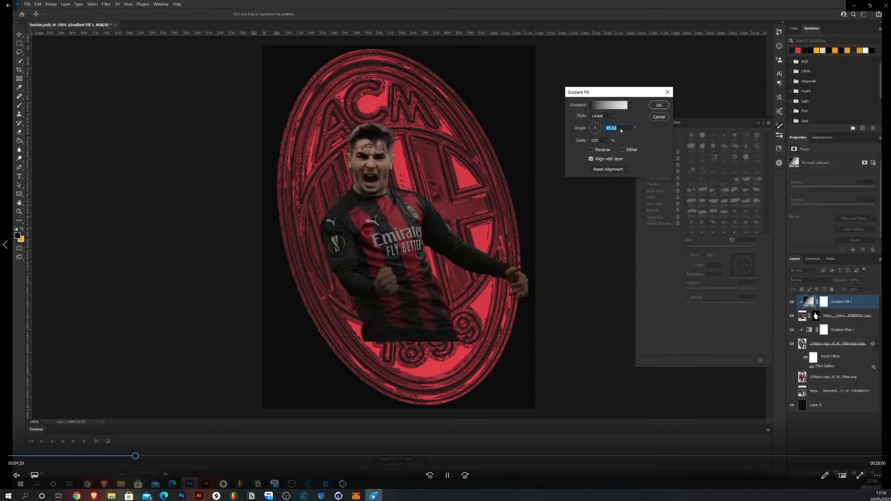
left_click(158, 457)
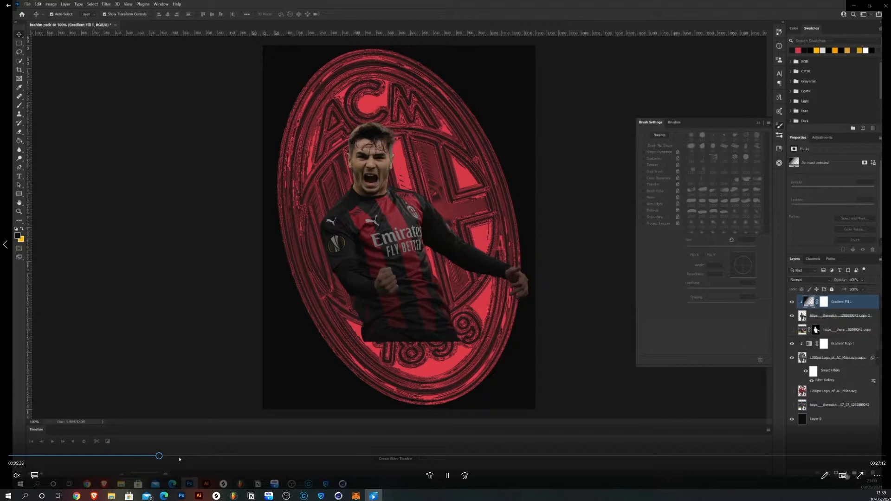
left_click(179, 456)
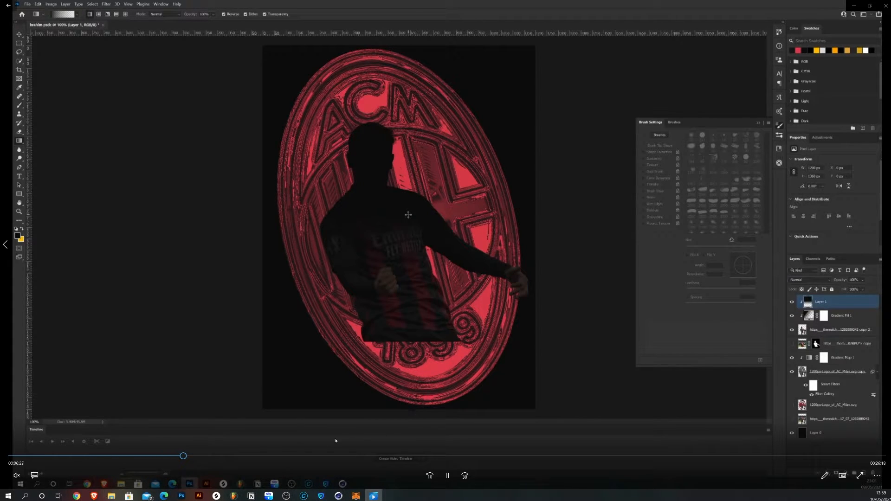
left_click(200, 458)
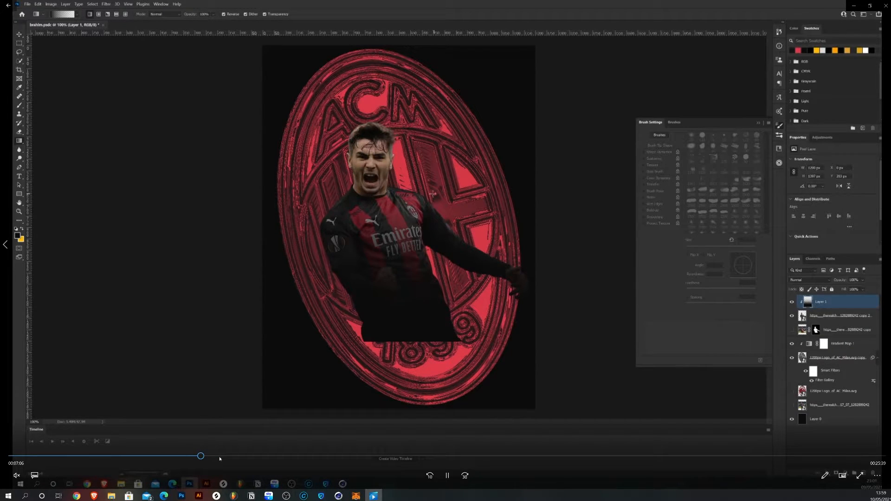
left_click(220, 458)
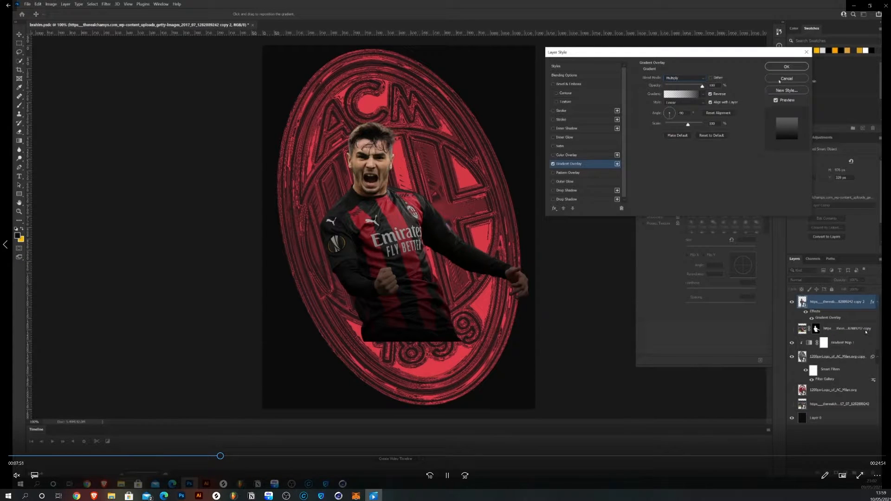
Try the Screen blend mode for the gradient overlay on the player cut-out
left_click(701, 78)
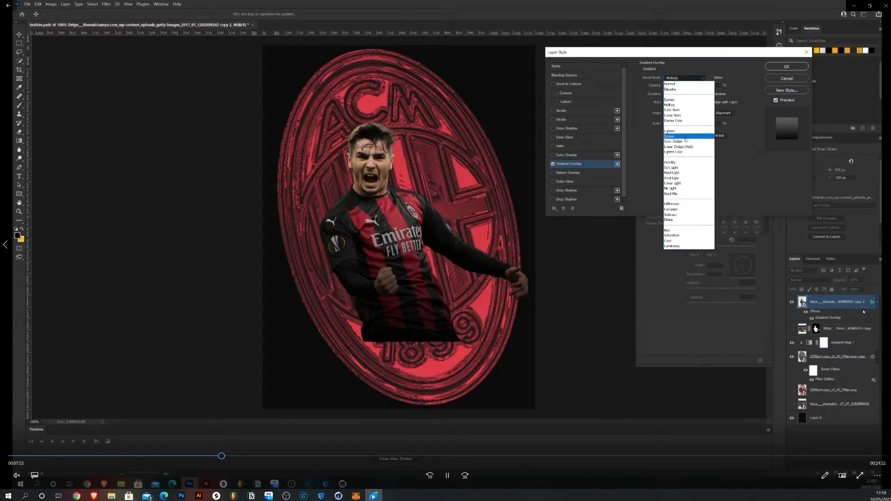
left_click(686, 139)
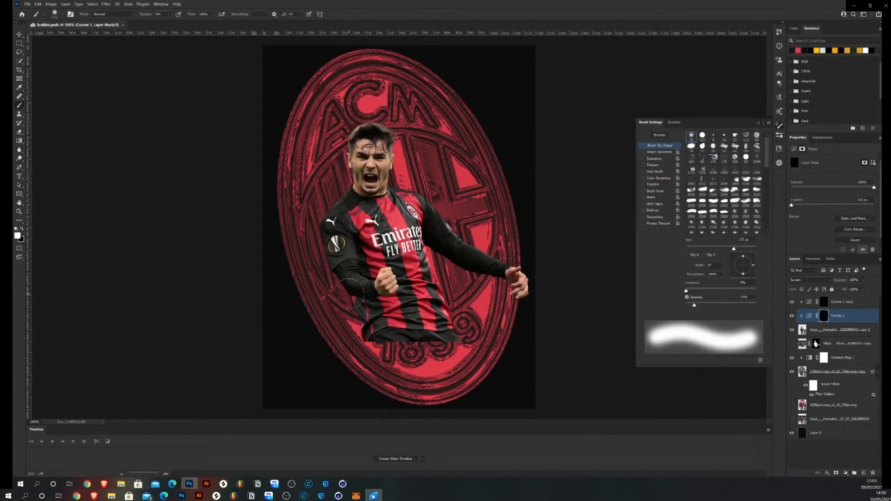
Skip ahead in the recording to about 12:05 to review the masked Curves shading painted on the player
mouse_move(526, 362)
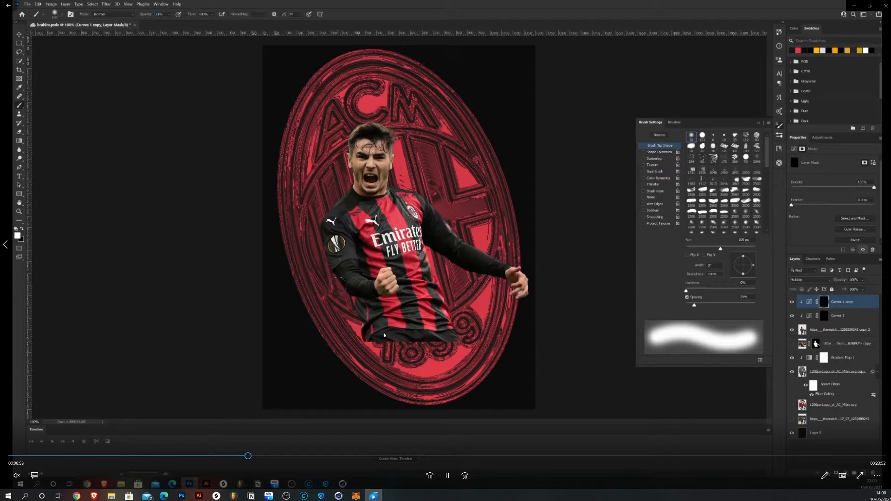
left_click(258, 457)
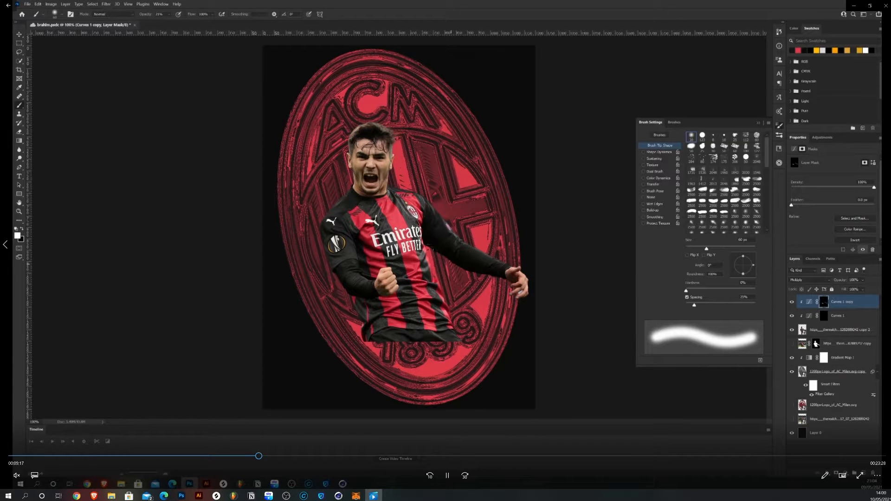
left_click(271, 457)
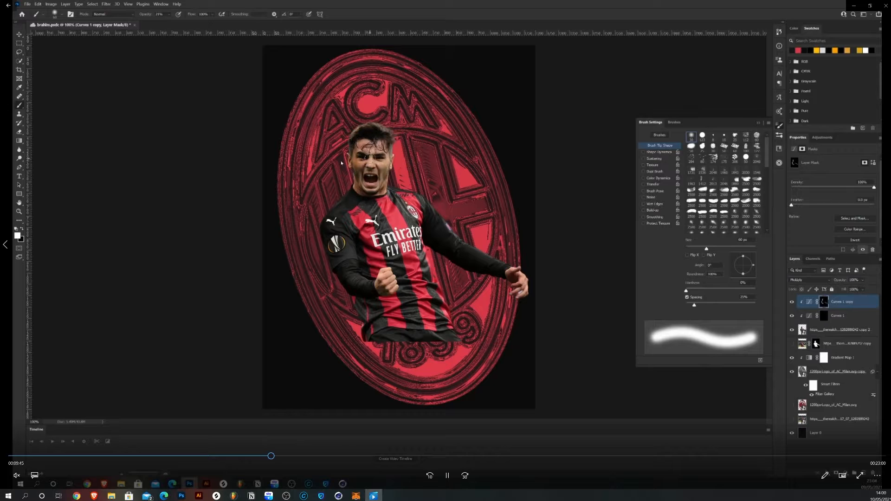
left_click(288, 456)
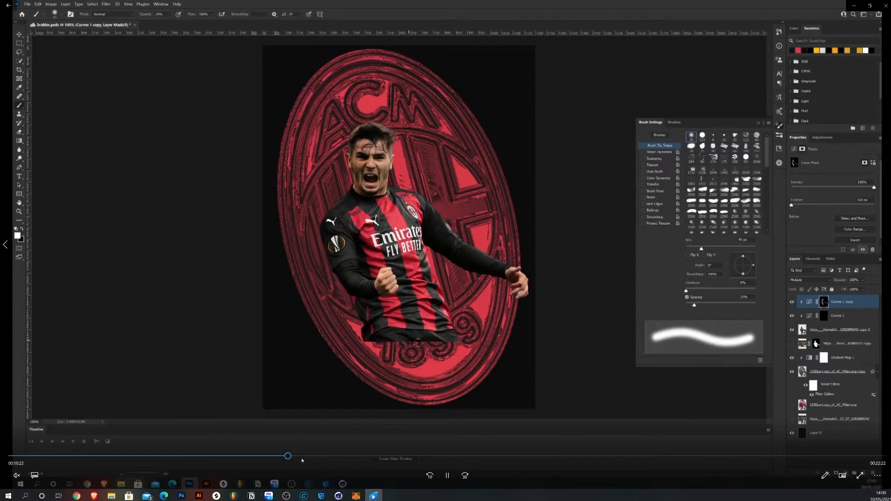
left_click(310, 457)
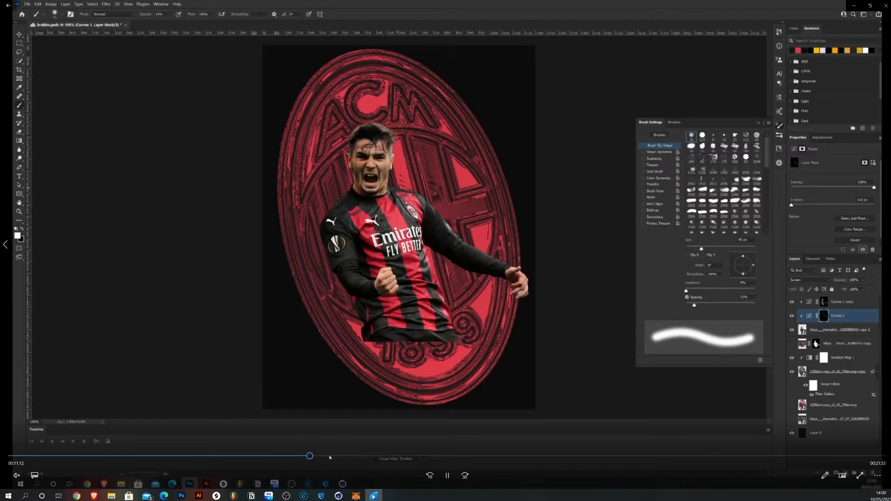
left_click(331, 455)
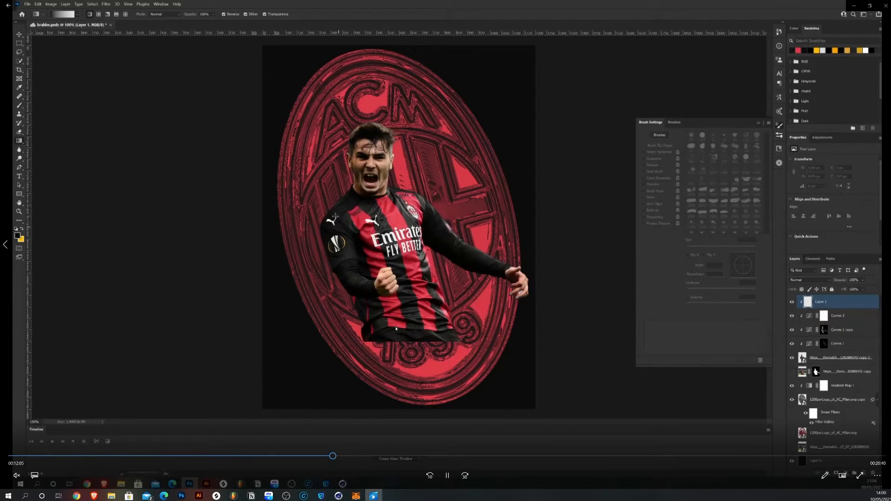
Skip ahead in the recording past 13:54 to review the dark fade at the poster's base and the StockSolo texture import
left_click(350, 457)
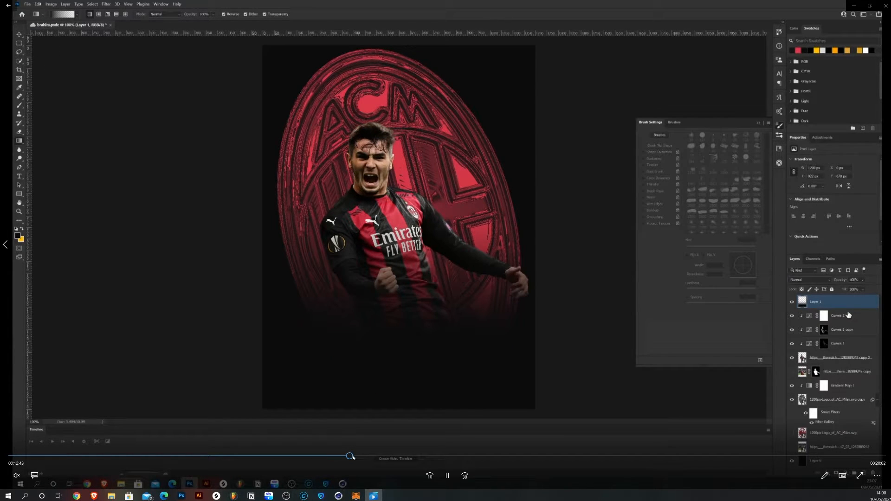
left_click(358, 459)
left_click(380, 456)
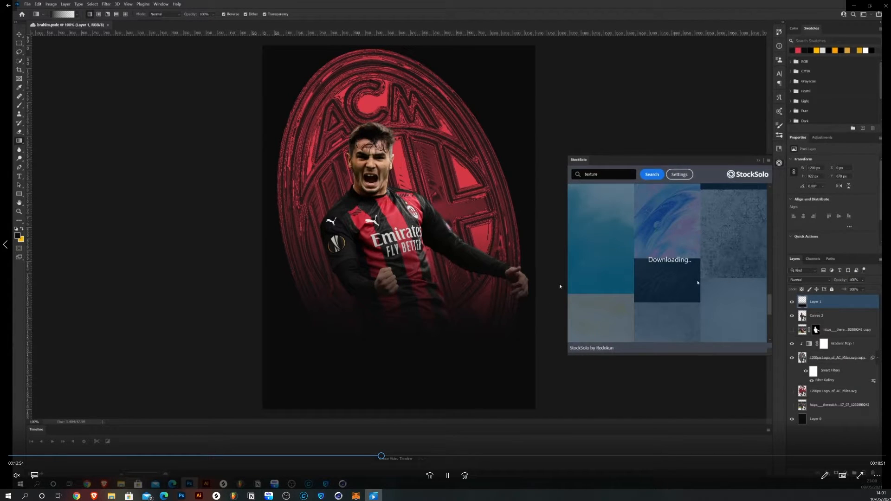
left_click(398, 457)
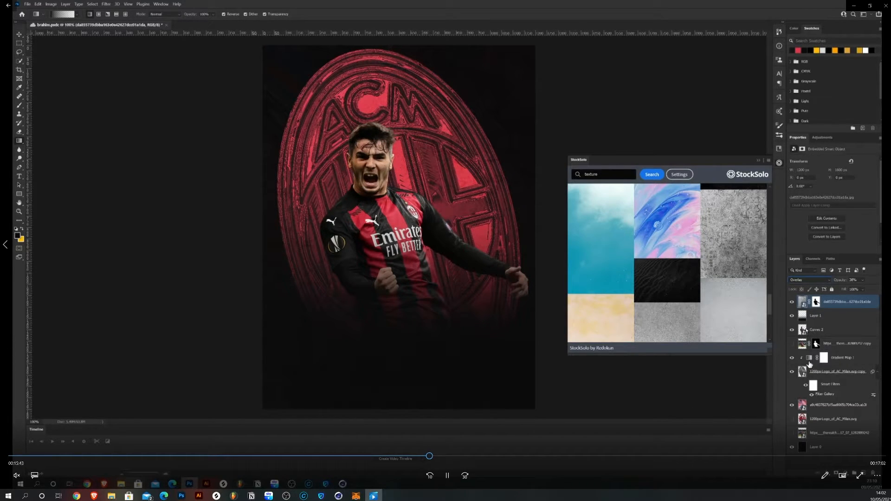
Move through the later part of the recording to review the gradient overlay colours being edited on the background layer
left_click(441, 455)
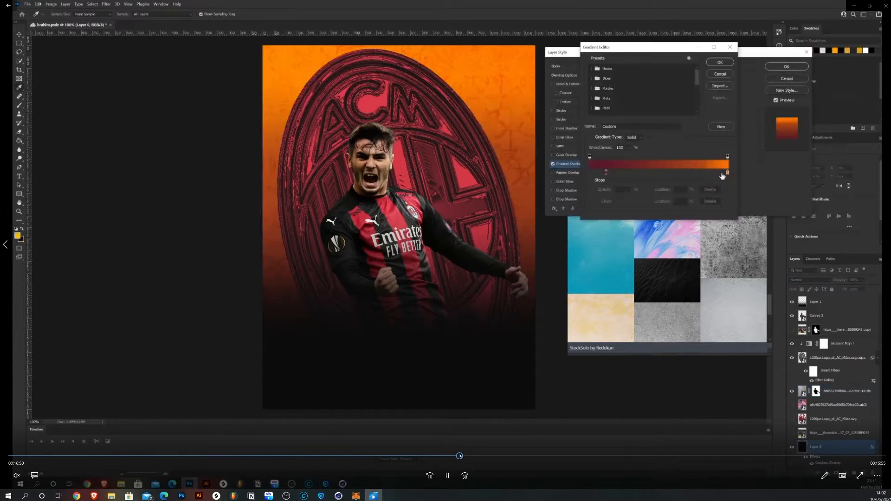
left_click(453, 456)
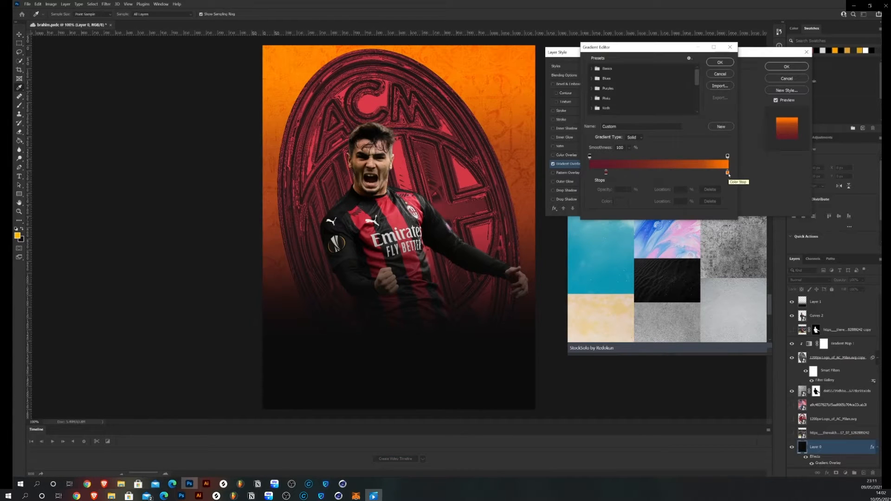
mouse_move(619, 301)
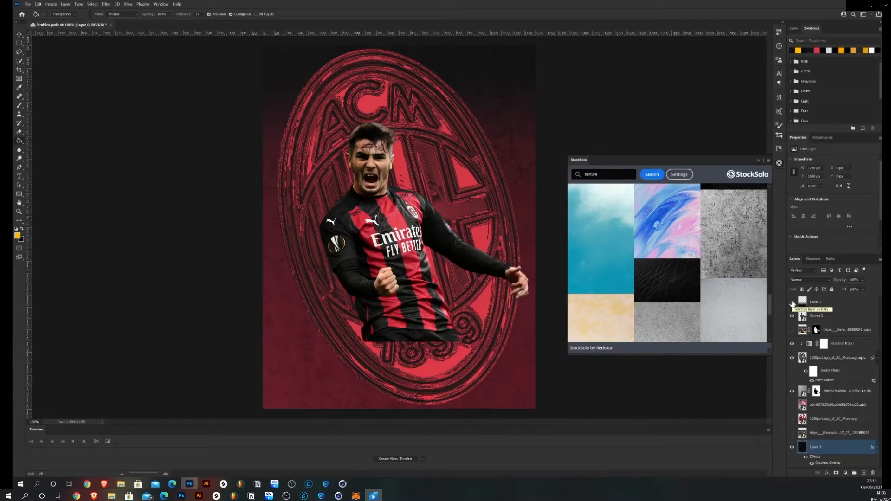
mouse_move(578, 218)
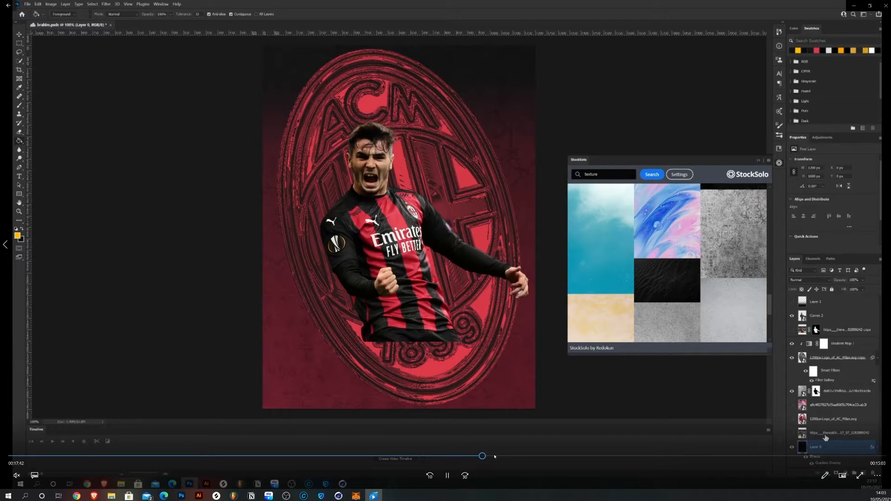
Skip ahead in the recording to about 21:55 to review the black-to-transparent gradient fades being tried over the player
left_click(495, 456)
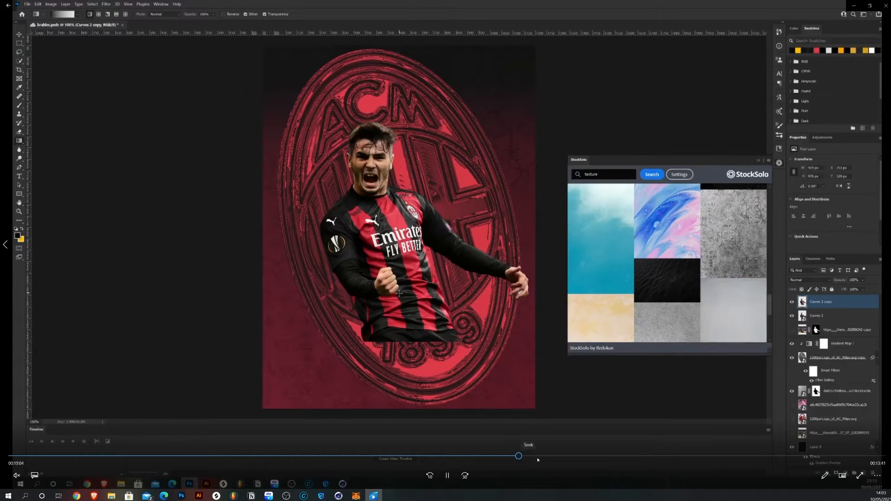
left_click(552, 456)
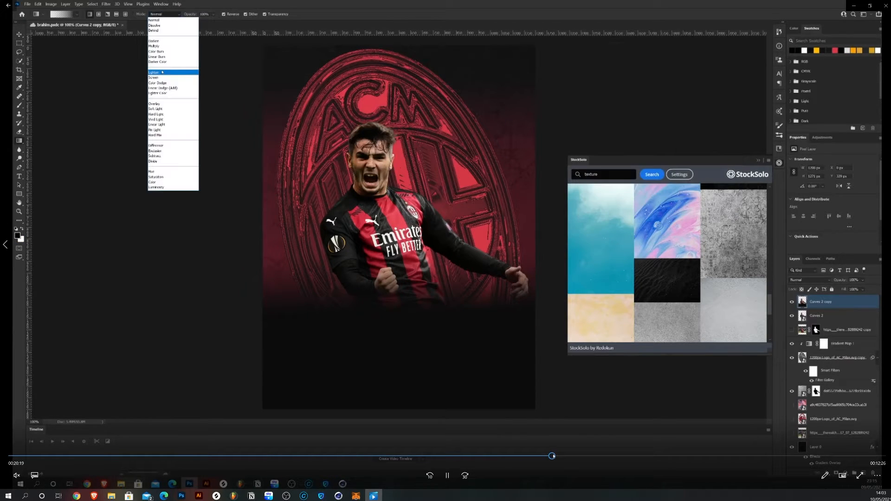
left_click(575, 456)
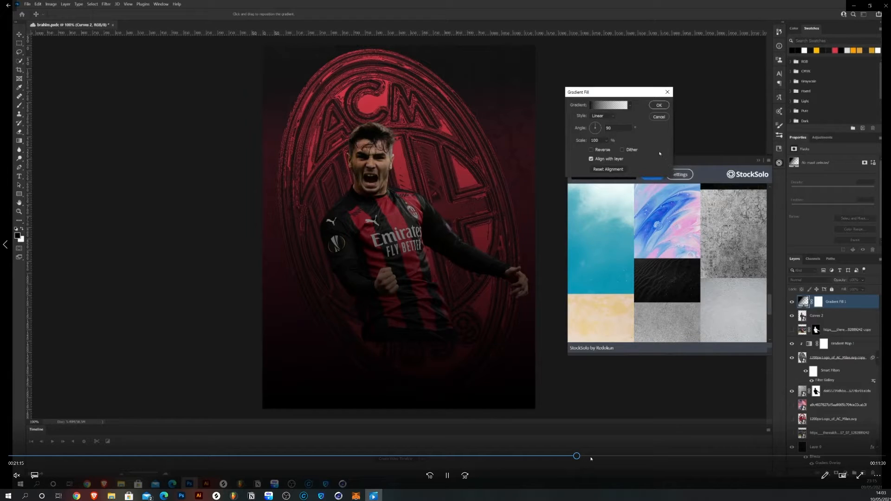
left_click(591, 457)
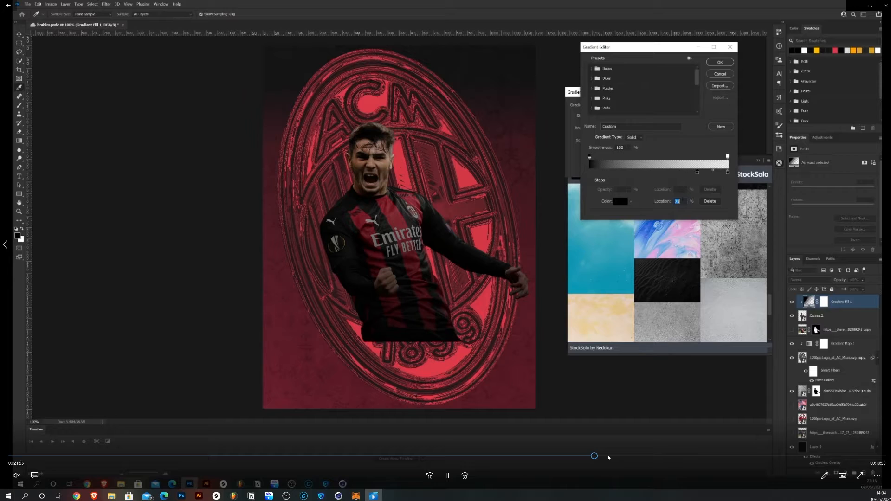
Skip ahead in the recording to about 23:36 to review the gradient demonstration on the plain AC Milan crest document
left_click(608, 456)
left_click(624, 457)
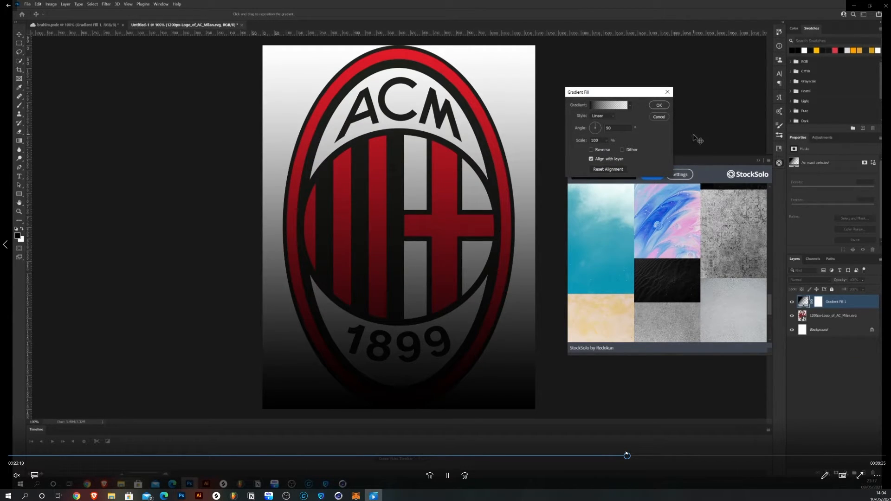
left_click_drag(627, 455, 639, 456)
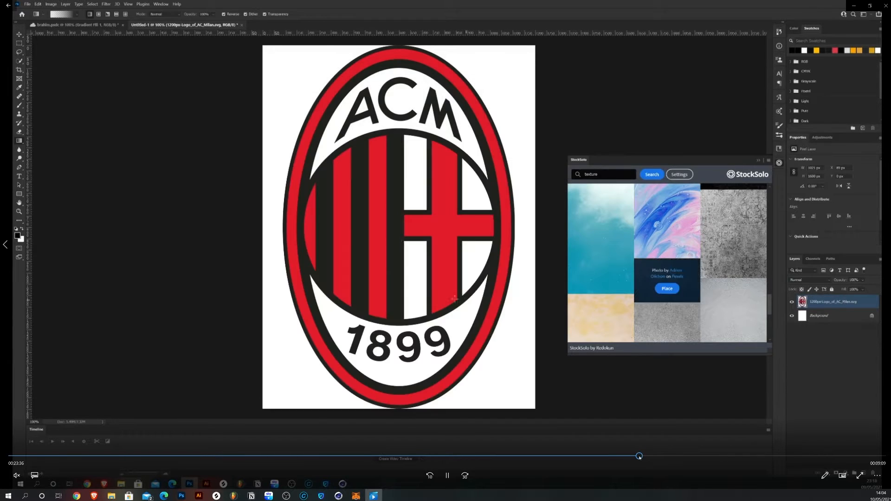
Skip ahead in the recording past 25:04 to review the Gradient Overlay layer style being set up on the Curves 2 layer
left_click(661, 456)
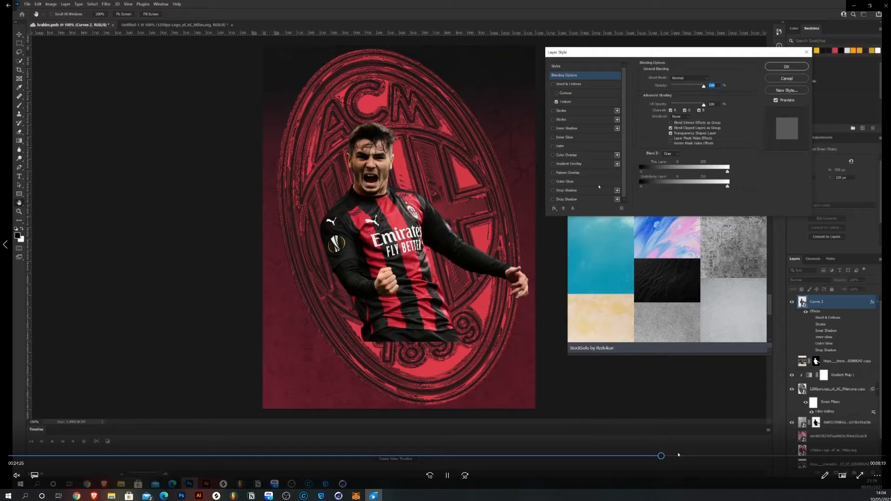
left_click(678, 456)
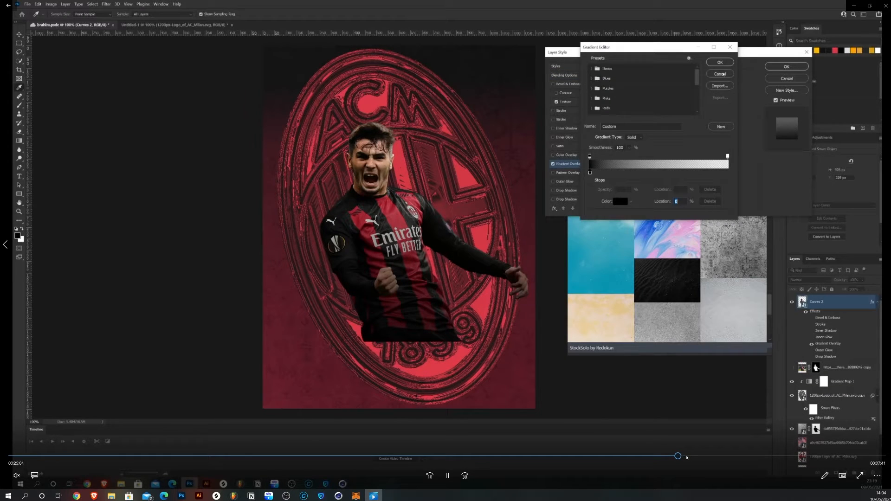
left_click(689, 457)
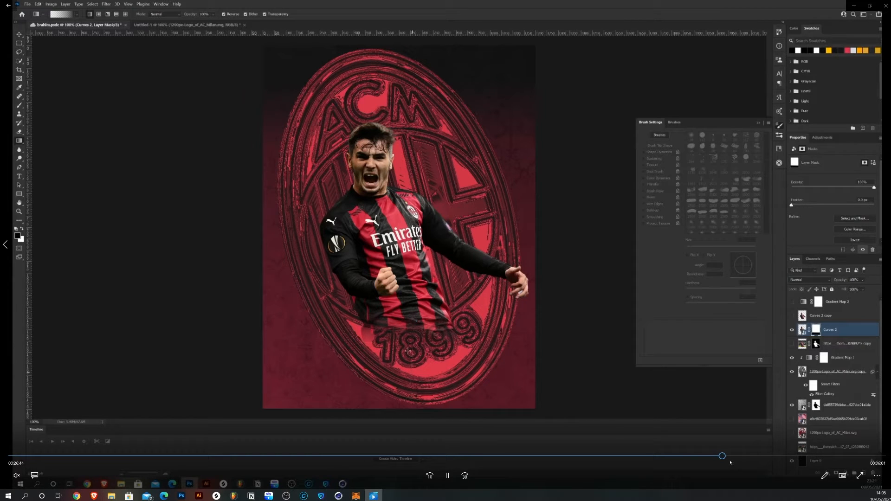
Move around 27:00 to 27:37 of the recording to review the player's base mask and the clipped Exposure and Hue/Saturation layers
left_click(729, 456)
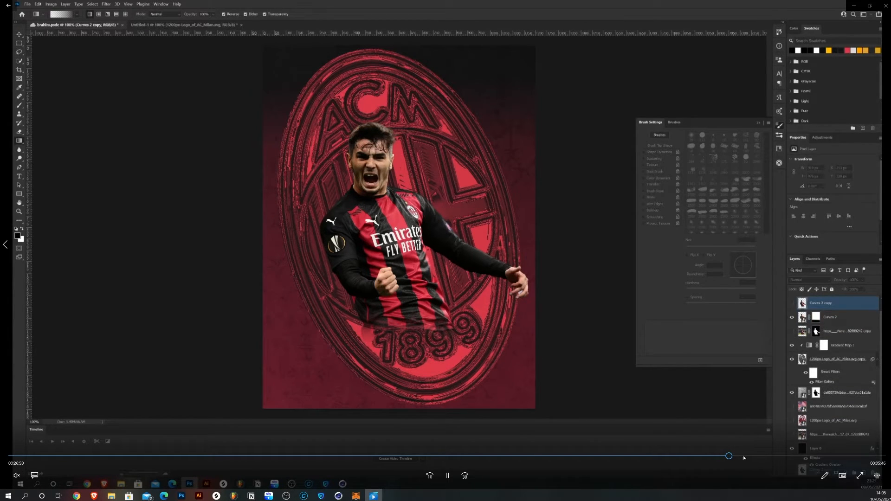
left_click(745, 456)
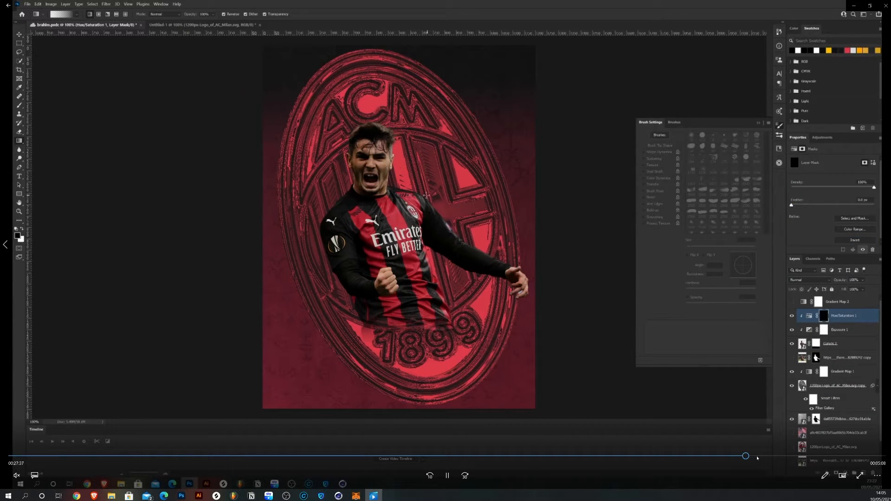
left_click(739, 456)
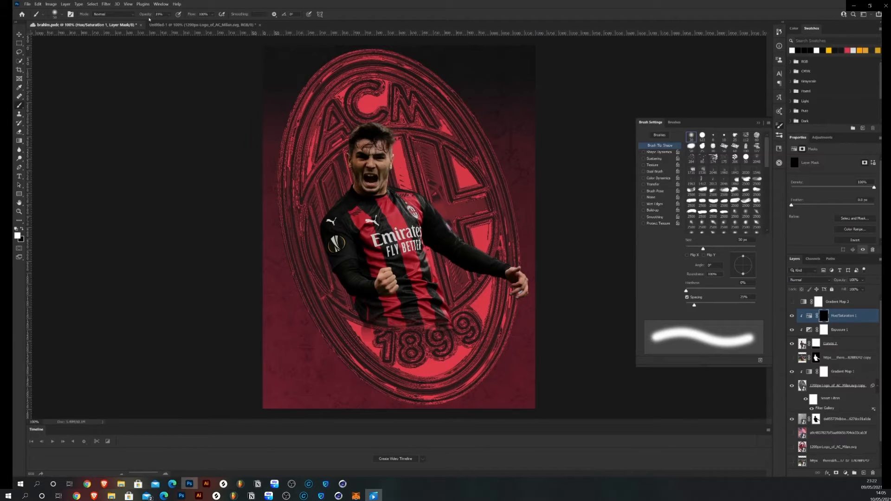
Set the brush opacity to 100% and paint a red rim light along the player's face, shoulder, arm and hand on the Hue/Saturation mask
left_click_drag(149, 19, 204, 17)
left_click_drag(390, 142, 391, 165)
left_click_drag(416, 193, 446, 223)
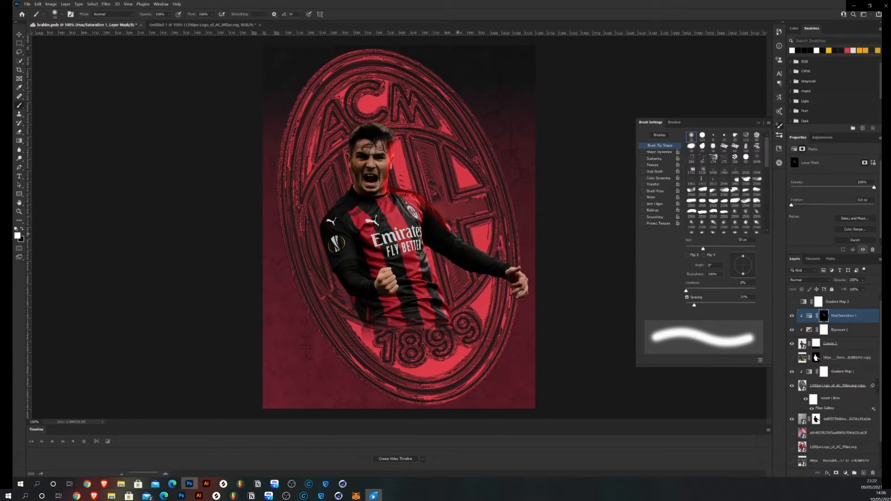
left_click_drag(455, 237, 529, 278)
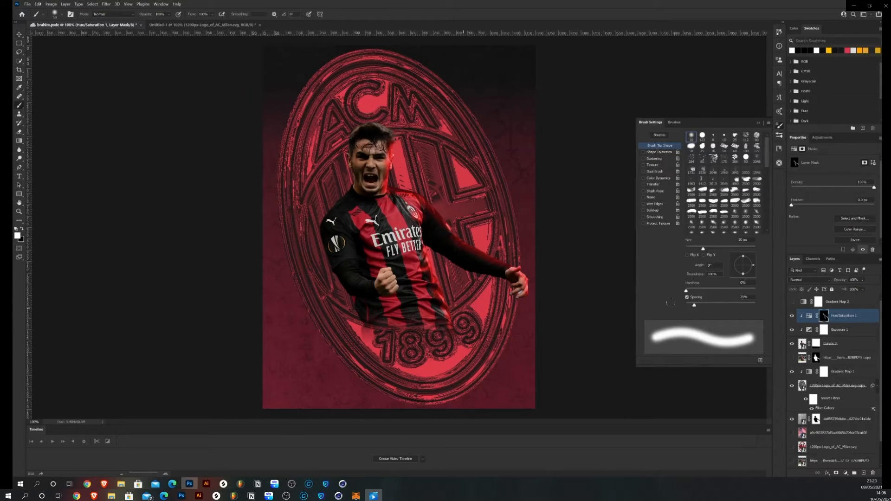
Split the underlying-layer shadow slider in the Hue/Saturation layer's Blend If settings, and slightly lower the layer's opacity
left_click(862, 320)
double_click(862, 320)
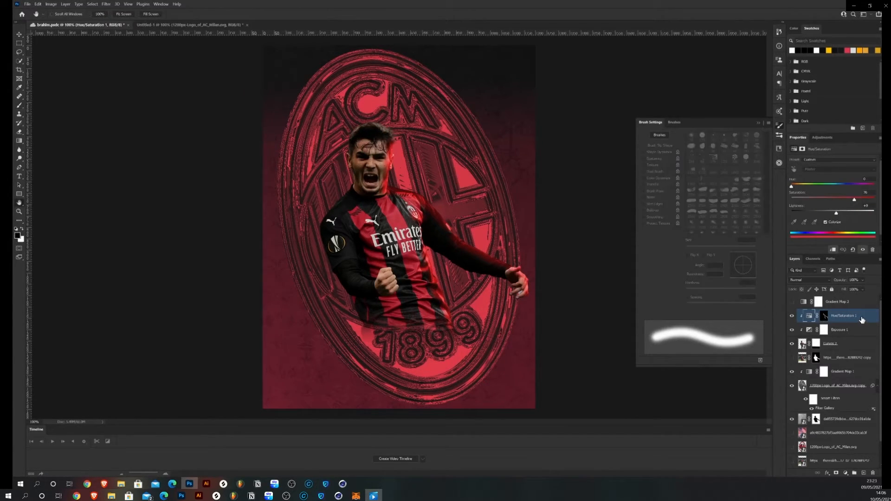
left_click(645, 188, "alt")
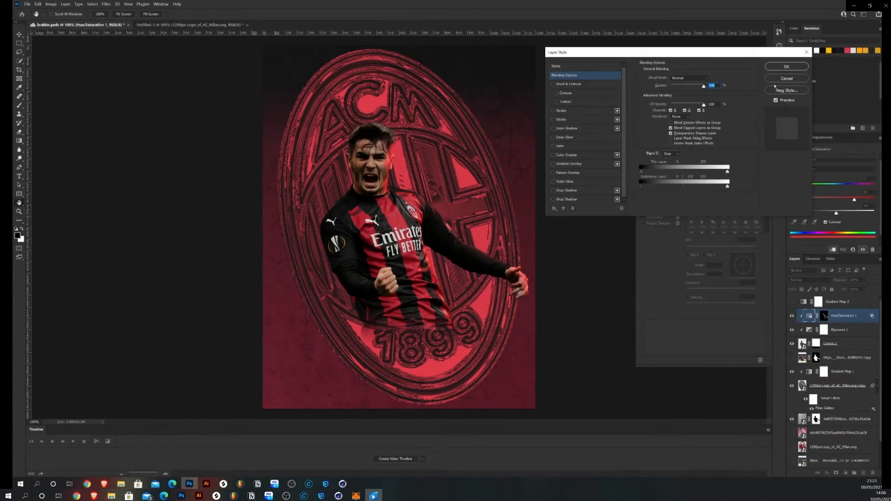
left_click(787, 67)
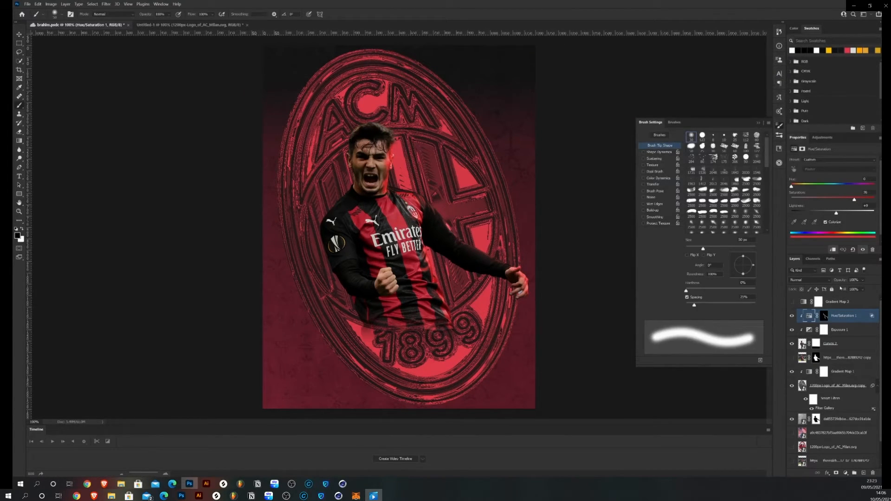
mouse_move(840, 285)
left_mouse_down()
mouse_move(830, 287)
mouse_move(842, 284)
left_mouse_up()
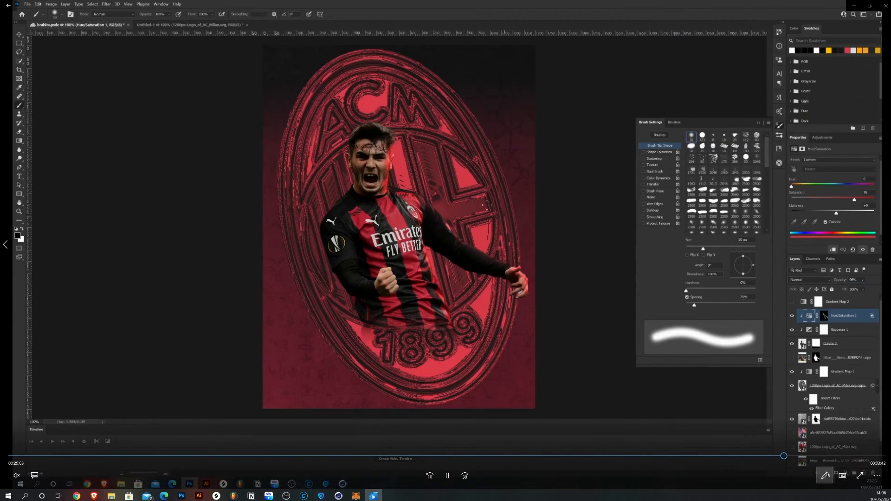
Select the Hue/Saturation layer mask and skip ahead past 29:52 in the recording to review the red highlight painted on the hair
left_click(824, 316)
left_click(804, 457)
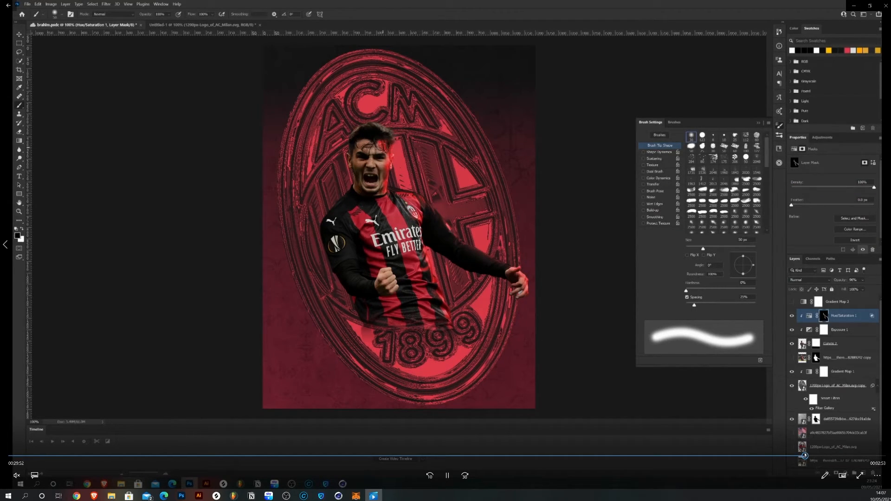
left_click(817, 456)
Move between about 30:15 and 31:12 of the recording to review the Camera Raw exposure, contrast and curve adjustments on the merged layer
left_click(841, 455)
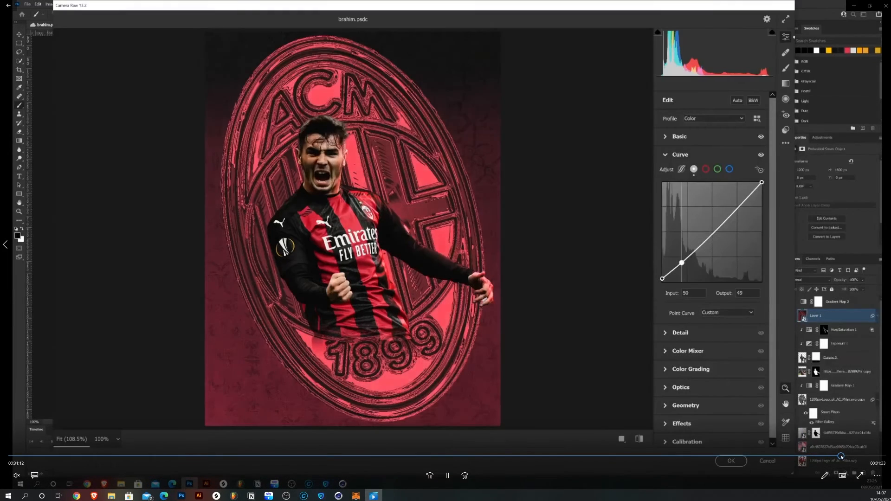
left_click(829, 455)
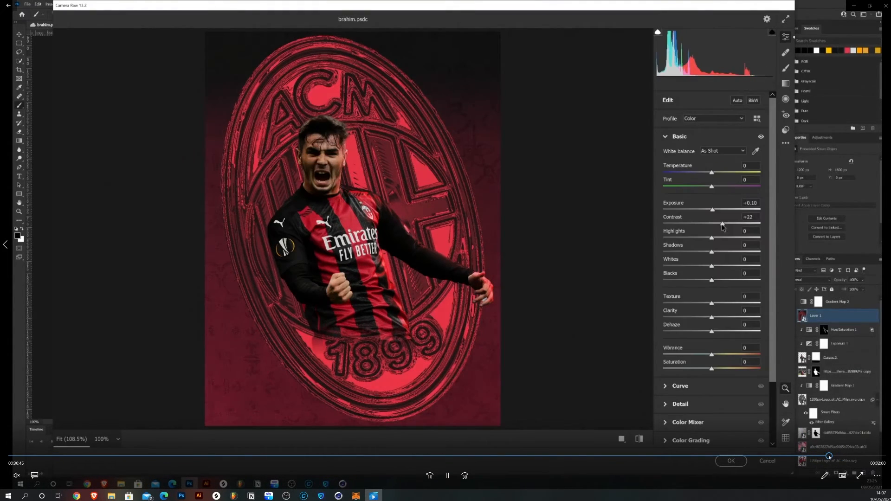
left_click(815, 456)
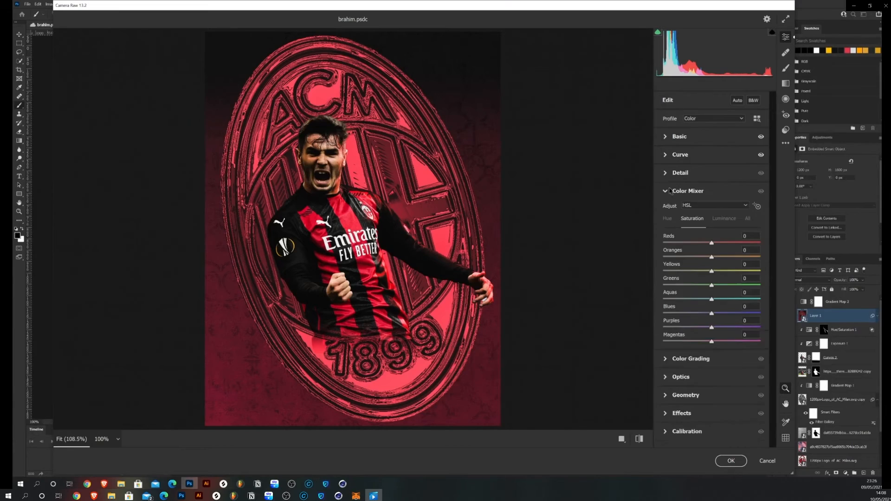
mouse_move(848, 430)
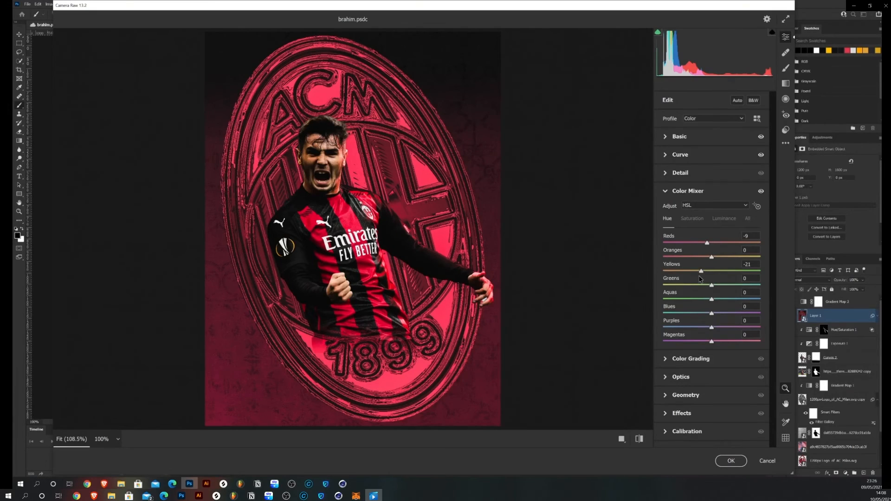
mouse_move(494, 304)
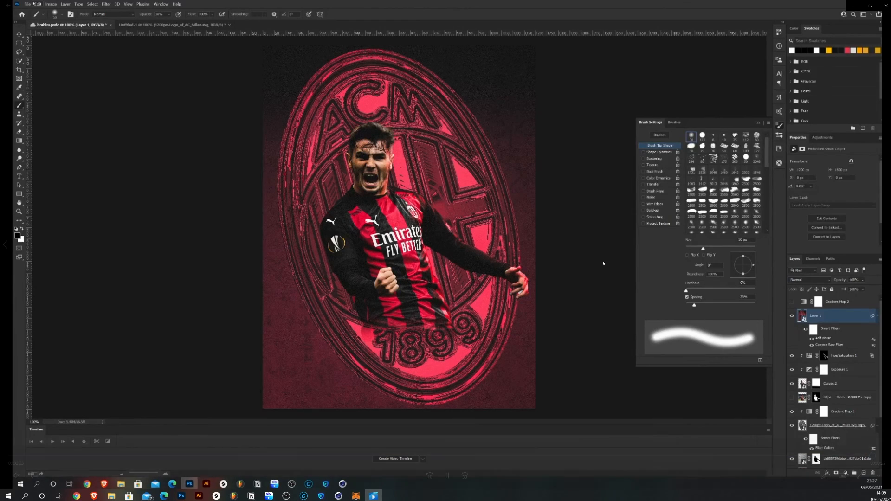
mouse_move(568, 250)
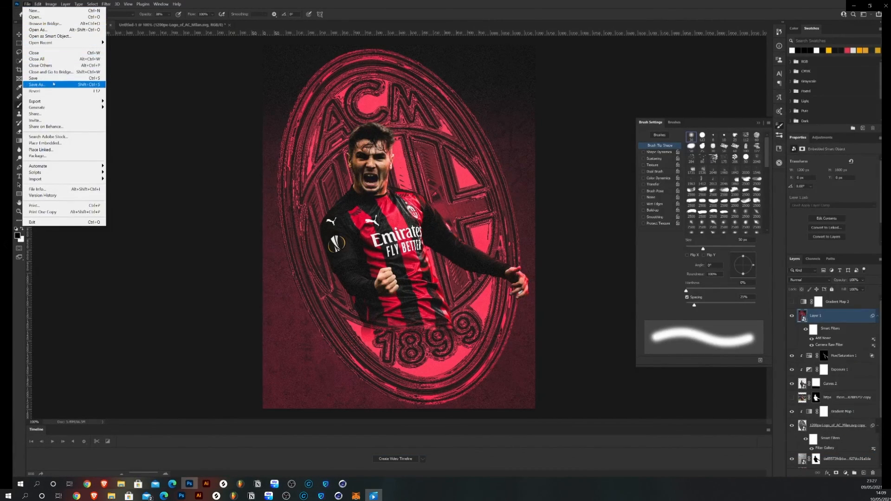
mouse_move(378, 462)
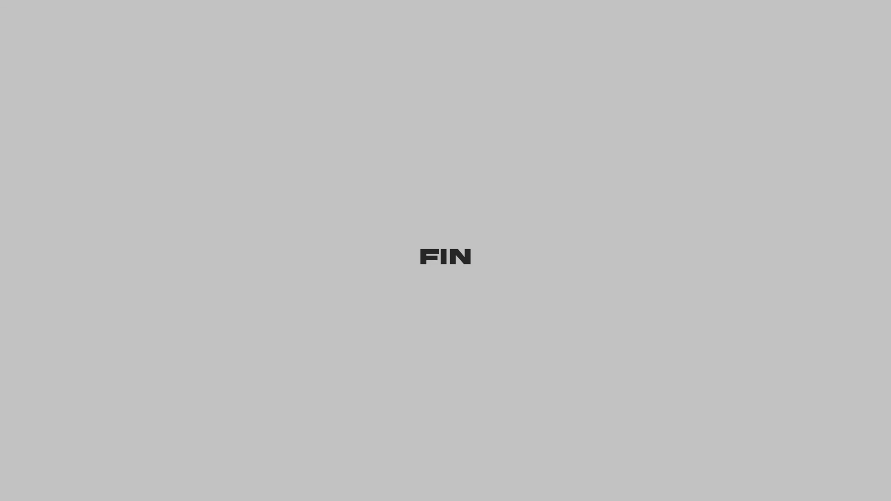